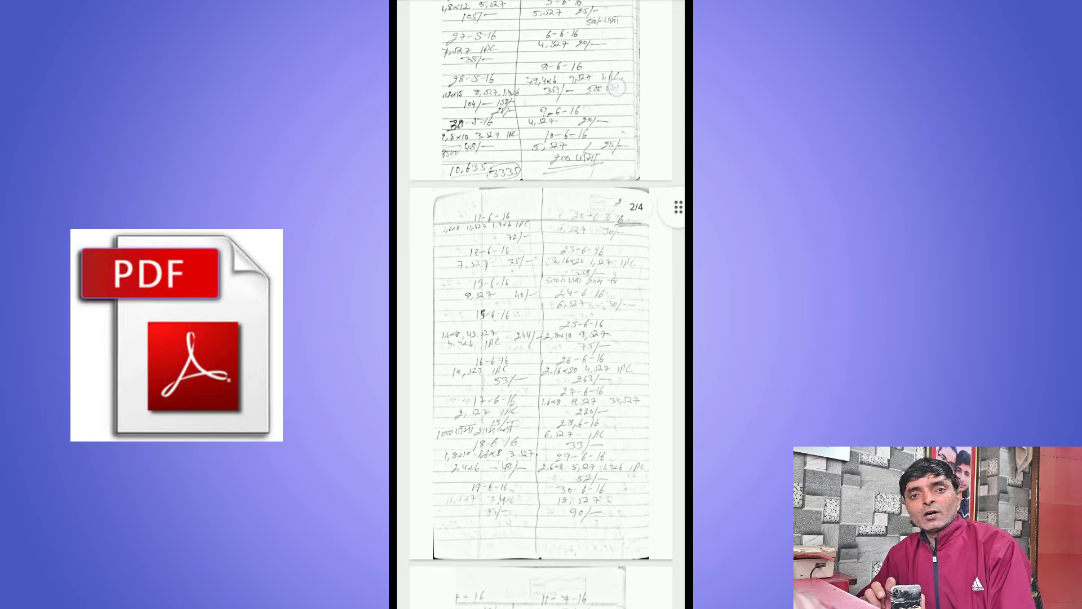
# Find the Google apps folder on the home screen and launch Google Drive.
pyautogui.scroll(-3, 551, 159)
pyautogui.scroll(-2, 552, 160)
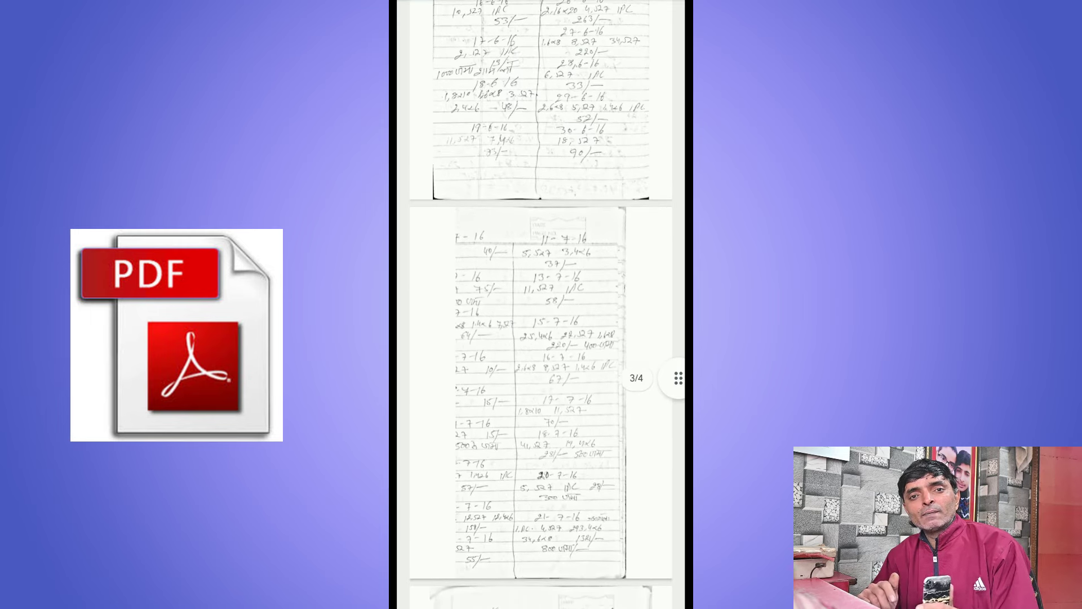
pyautogui.scroll(-5, 520, 451)
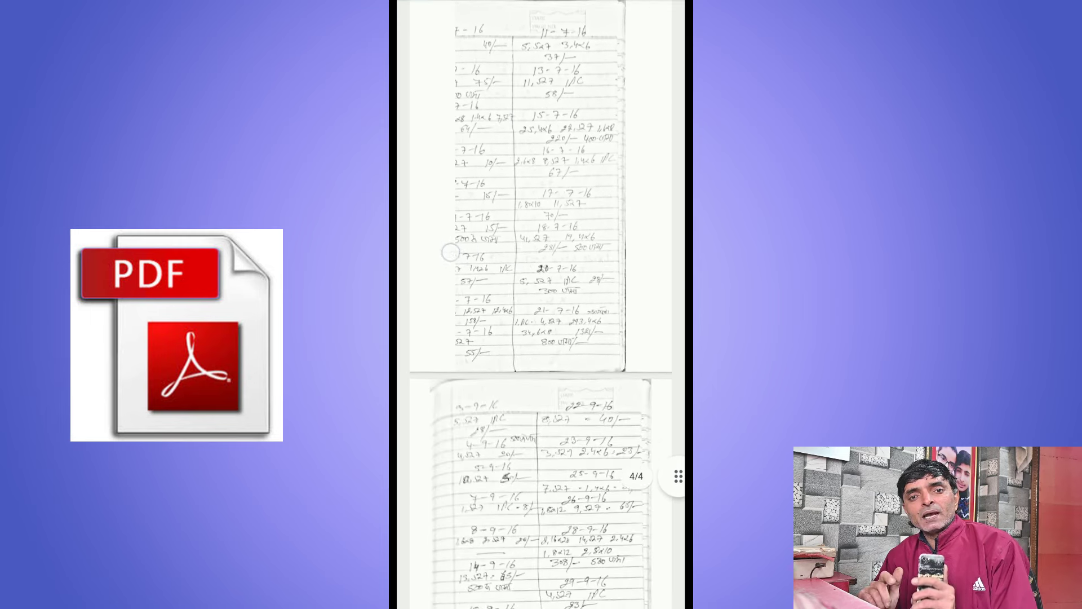
pyautogui.scroll(-3, 527, 405)
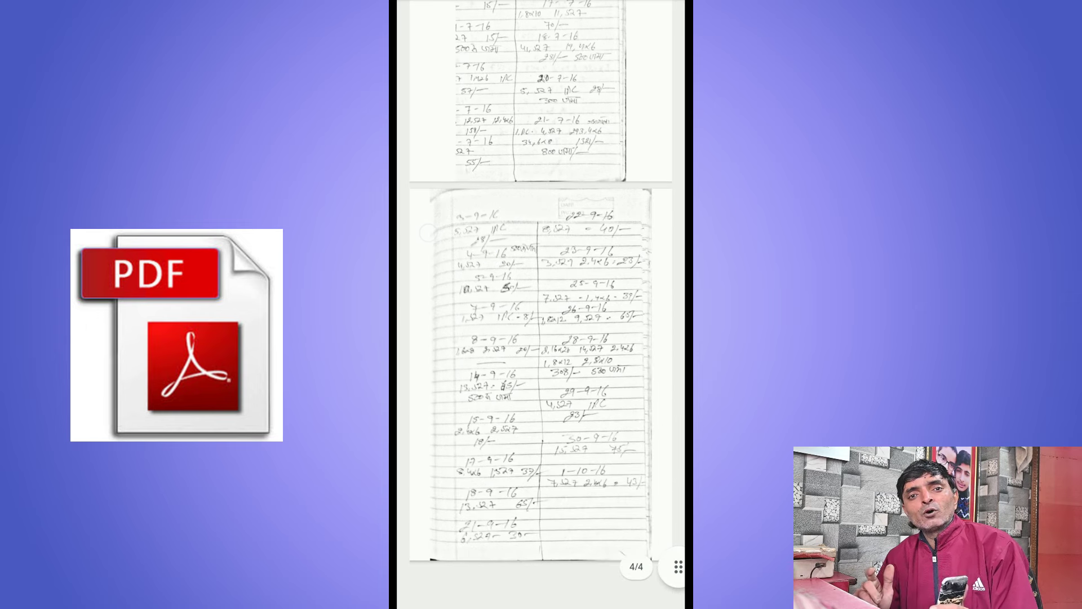
pyautogui.scroll(5, 506, 312)
pyautogui.scroll(5, 506, 304)
pyautogui.scroll(4, 501, 303)
pyautogui.scroll(5, 501, 302)
pyautogui.scroll(3, 507, 338)
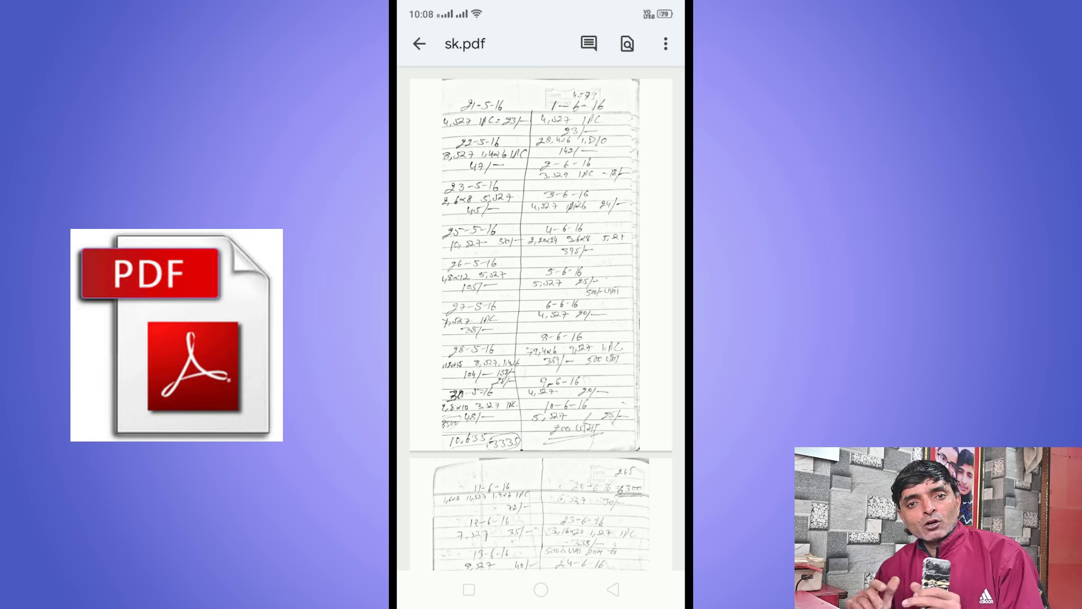
pyautogui.scroll(-5, 541, 316)
pyautogui.scroll(-7, 532, 464)
pyautogui.scroll(-6, 532, 395)
pyautogui.scroll(15, 541, 315)
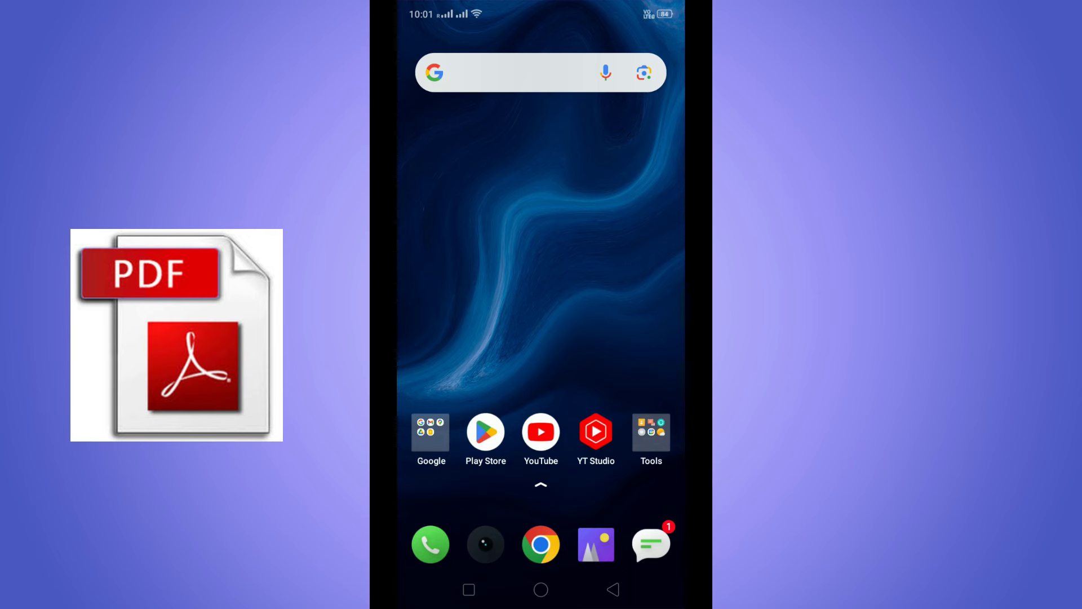
pyautogui.click(430, 432)
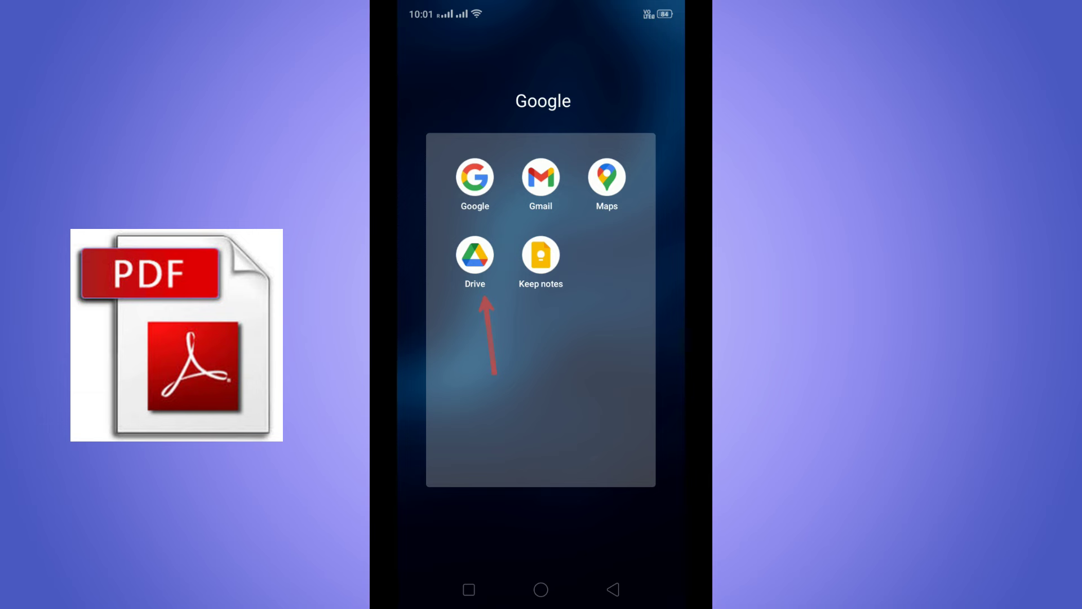
pyautogui.click(475, 254)
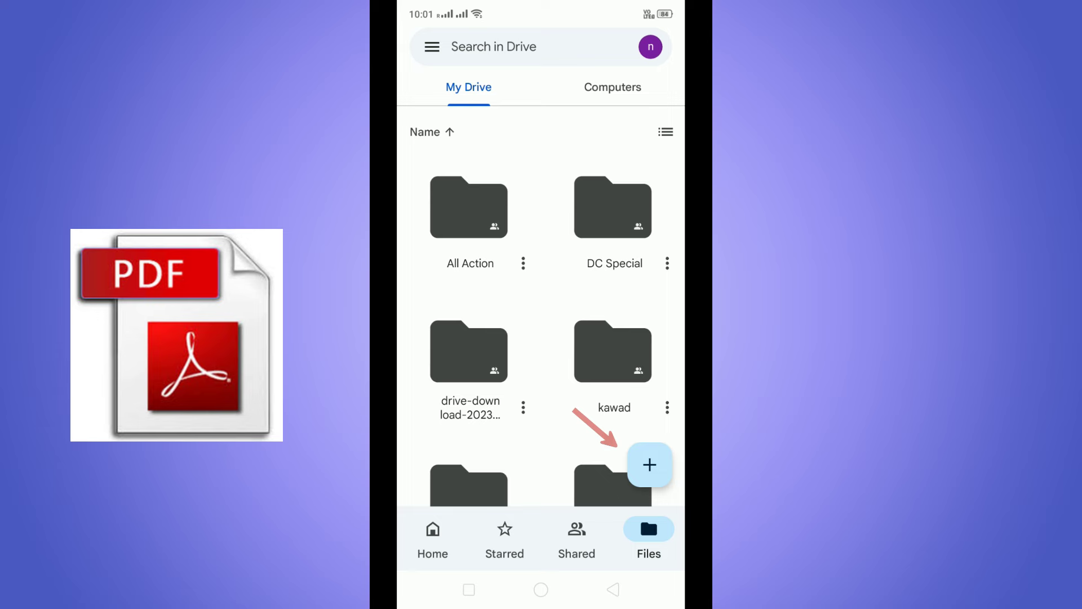
# Start a document Scan from the Create new menu and allow Drive camera access.
pyautogui.click(650, 465)
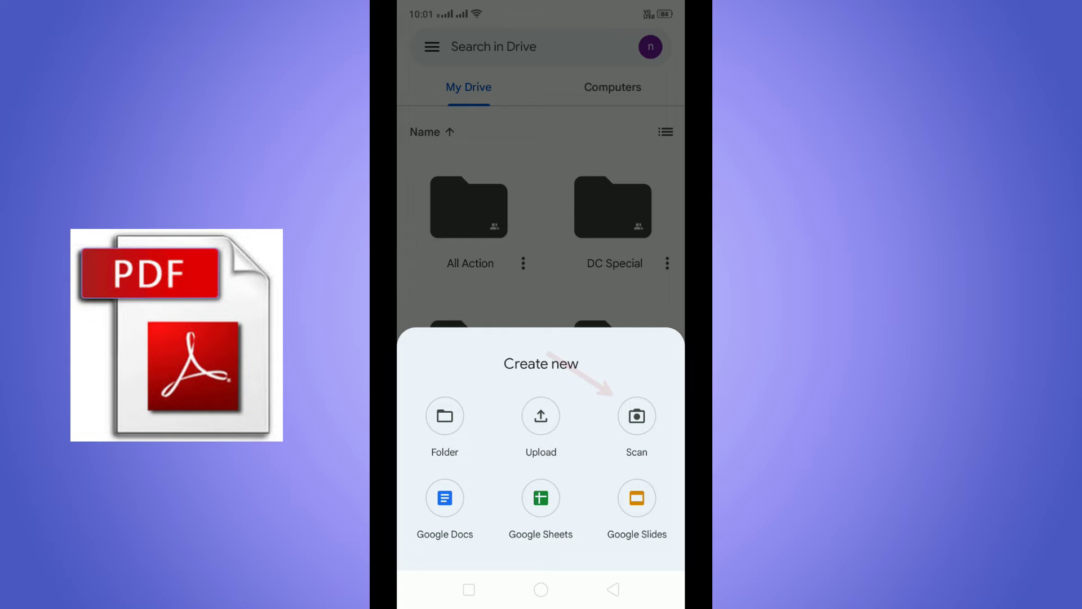
pyautogui.click(637, 416)
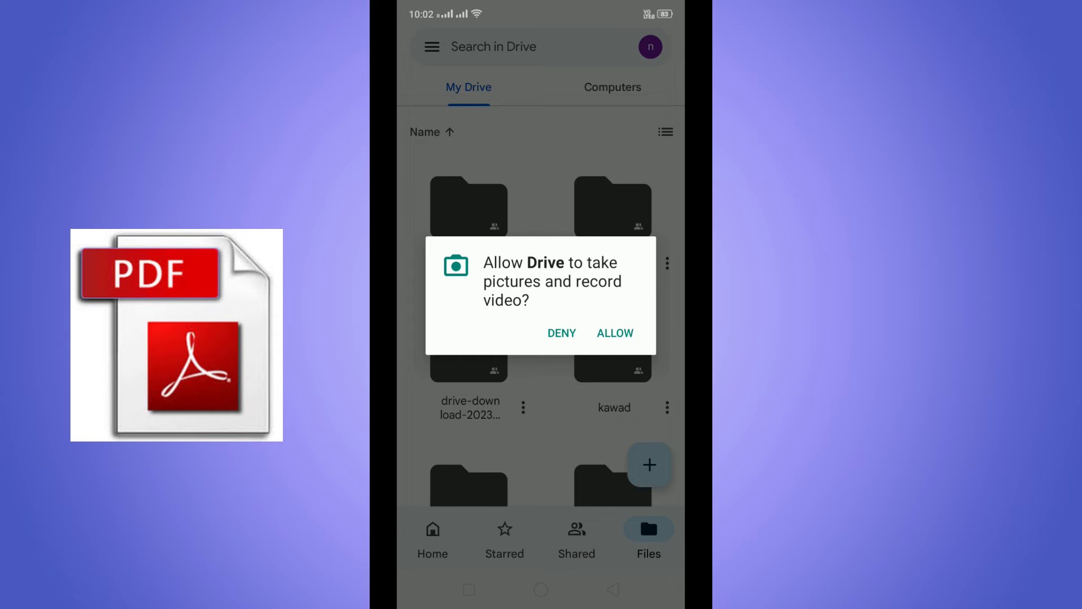
pyautogui.click(615, 333)
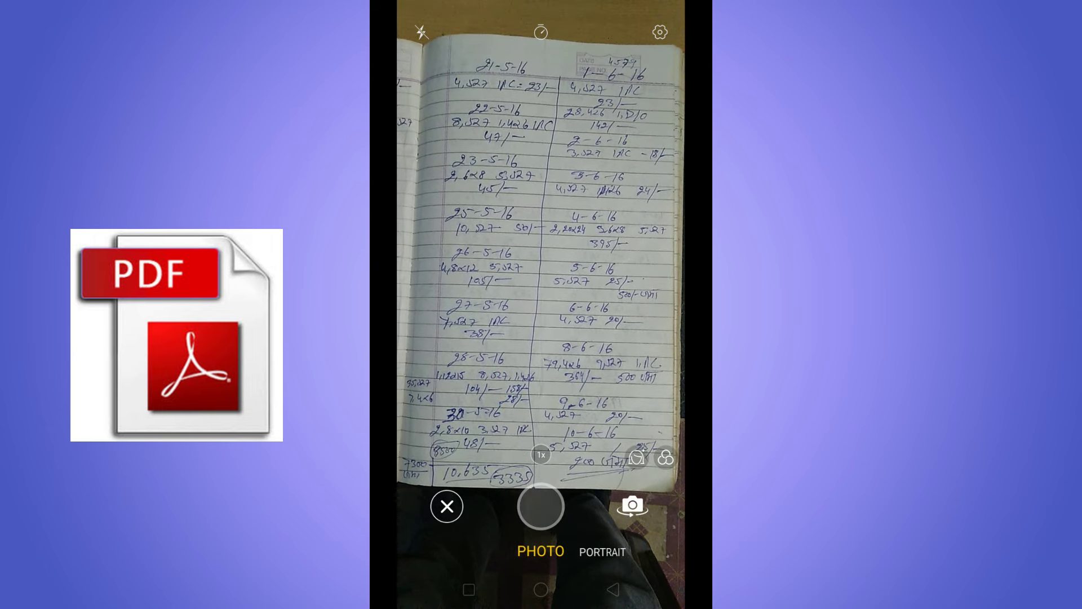
# Photograph the first handwritten ledger page and accept it into the scan.
pyautogui.click(541, 506)
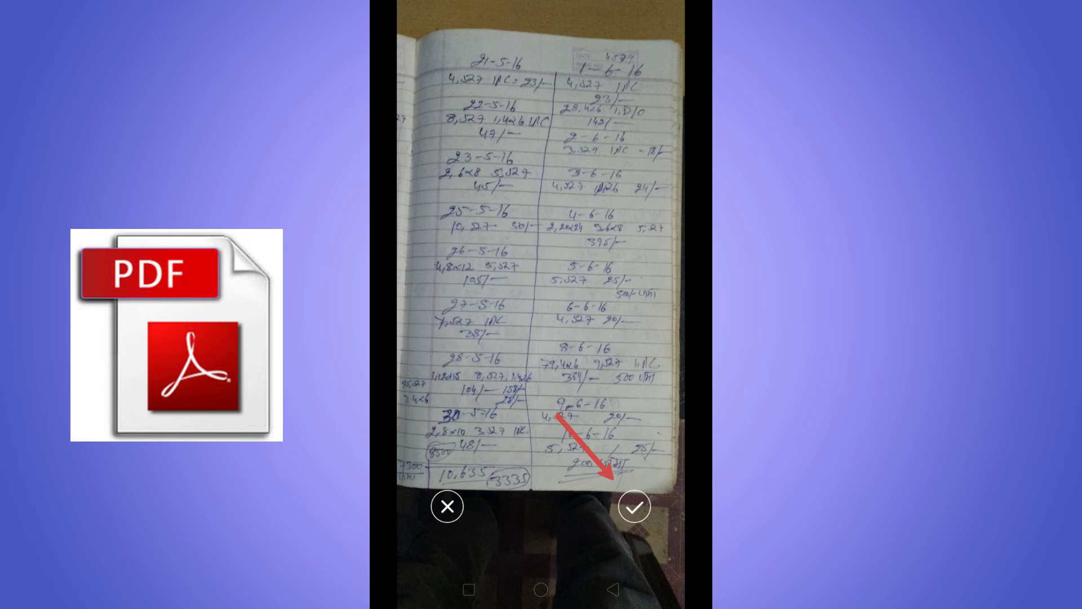
pyautogui.click(634, 506)
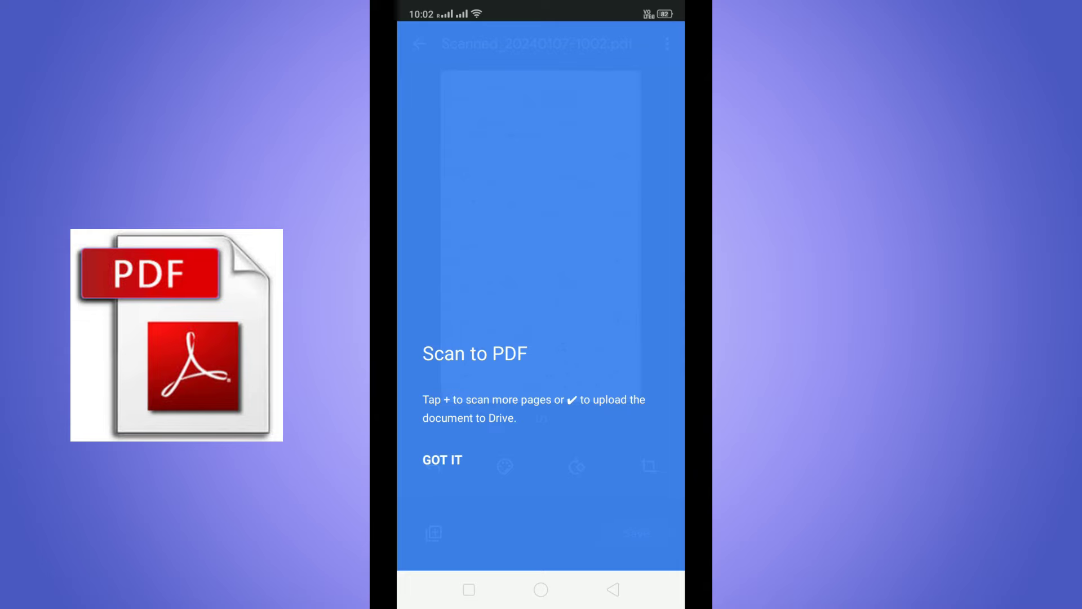
# Dismiss the Scan to PDF tip and photograph the second ledger page (11-6-16 to 30-6-16).
pyautogui.click(447, 463)
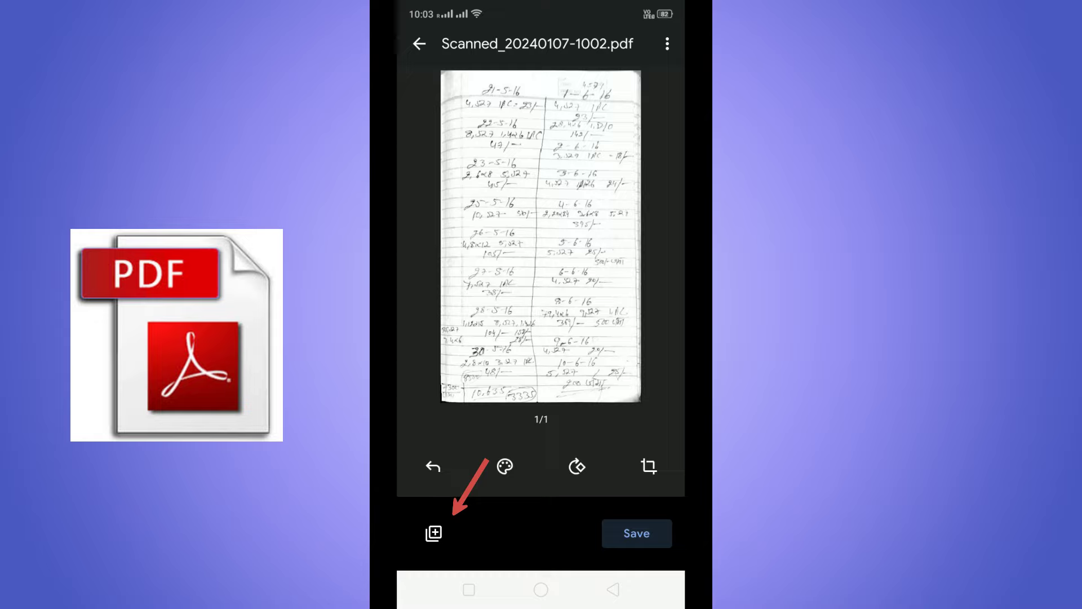
pyautogui.click(433, 533)
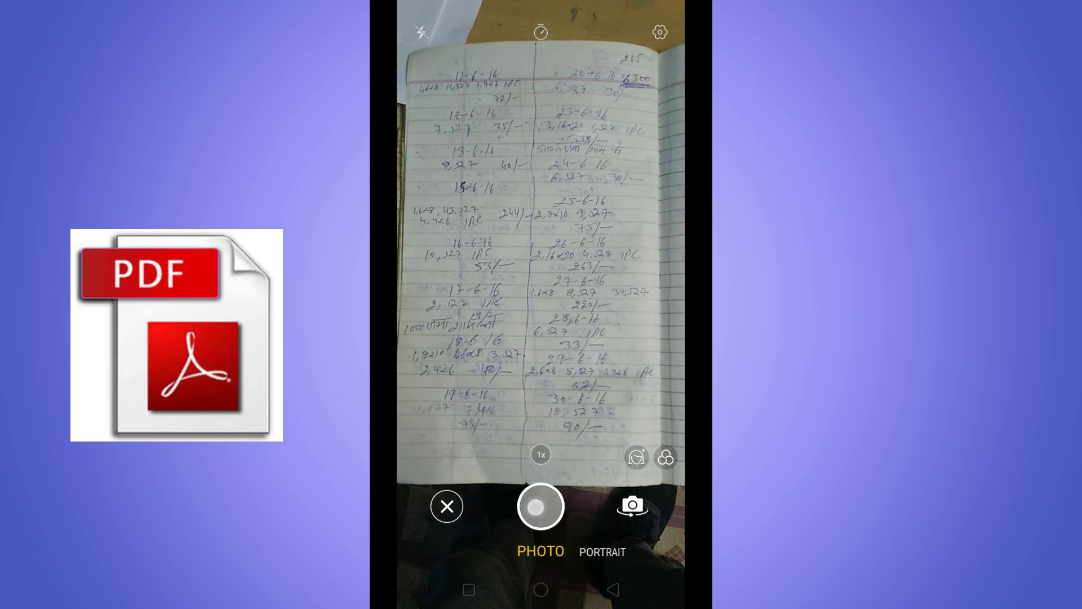
pyautogui.click(541, 506)
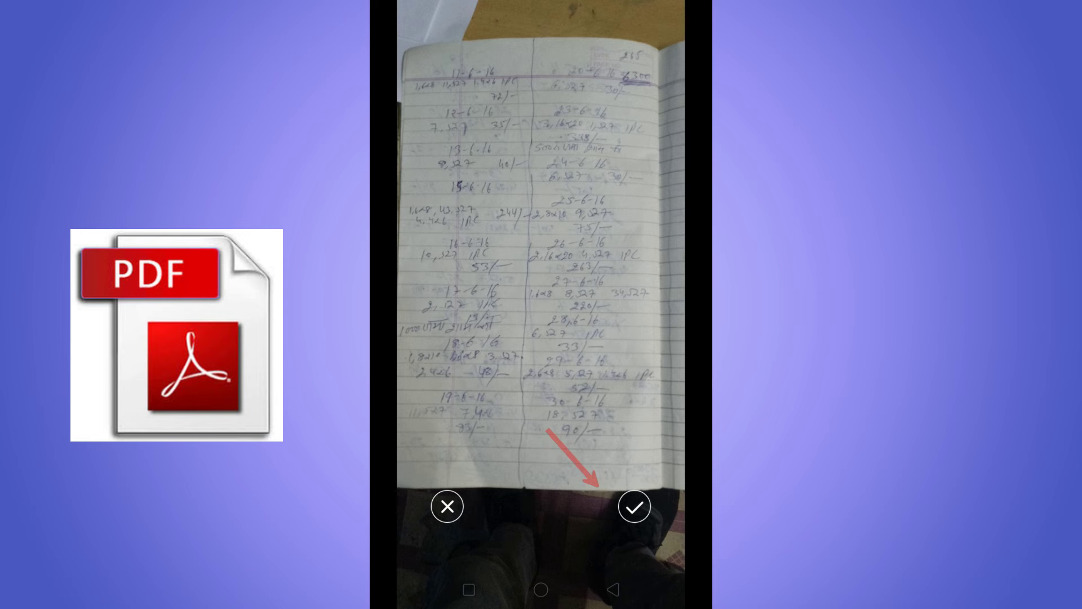
# Accept the second page, then capture and accept the July ledger page as page three.
pyautogui.click(635, 506)
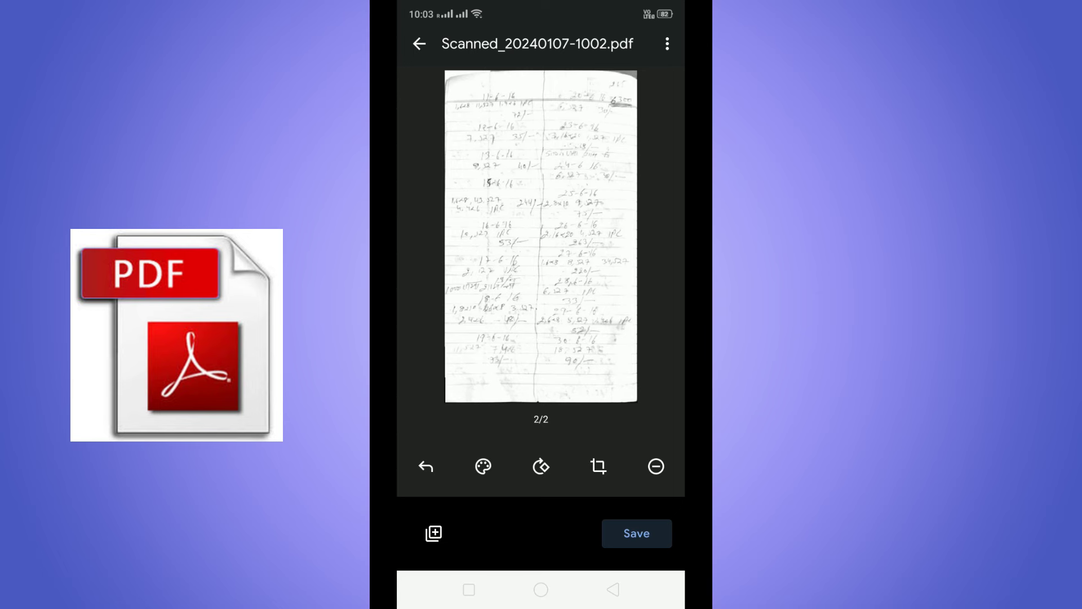
pyautogui.click(434, 533)
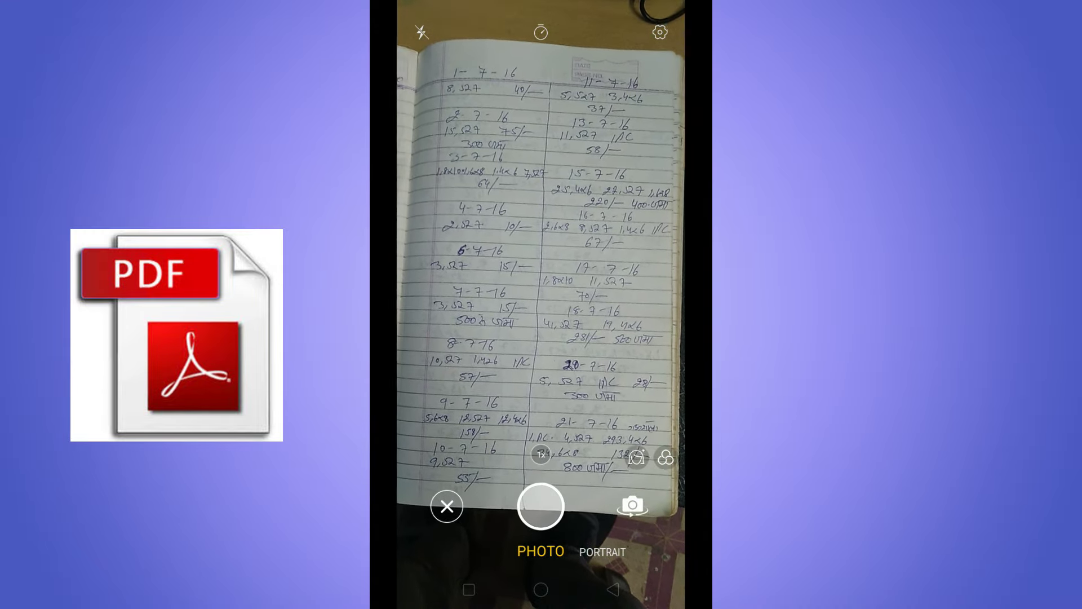
pyautogui.click(540, 506)
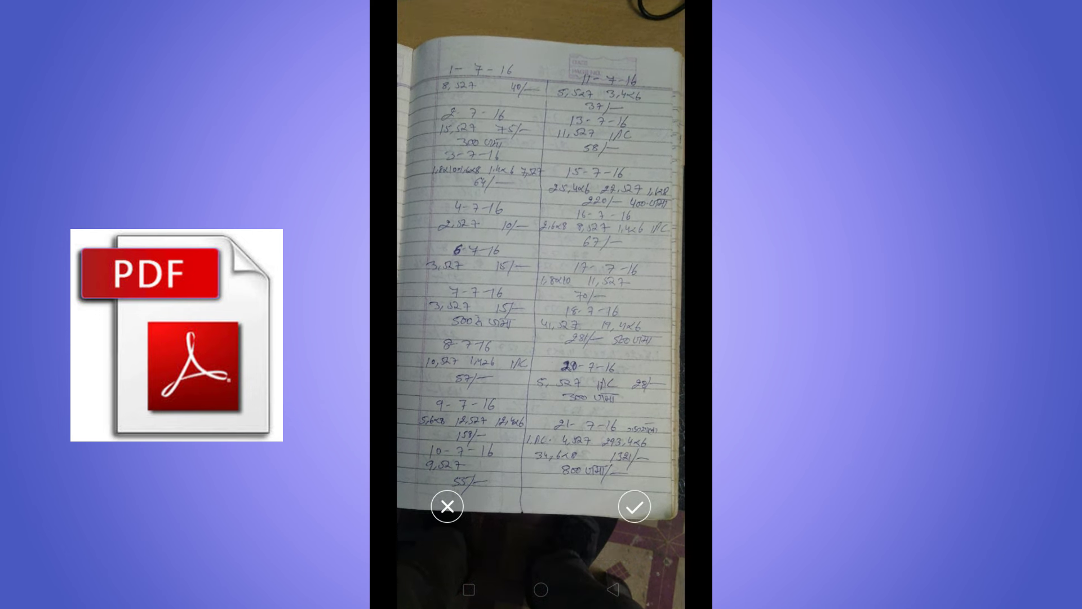
pyautogui.click(635, 506)
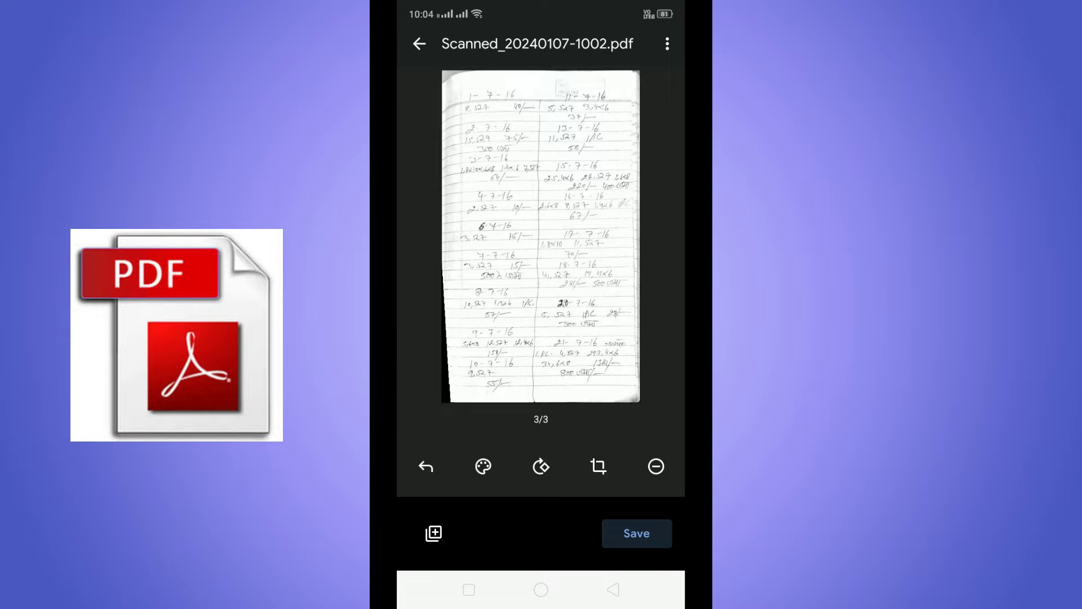
pyautogui.click(434, 533)
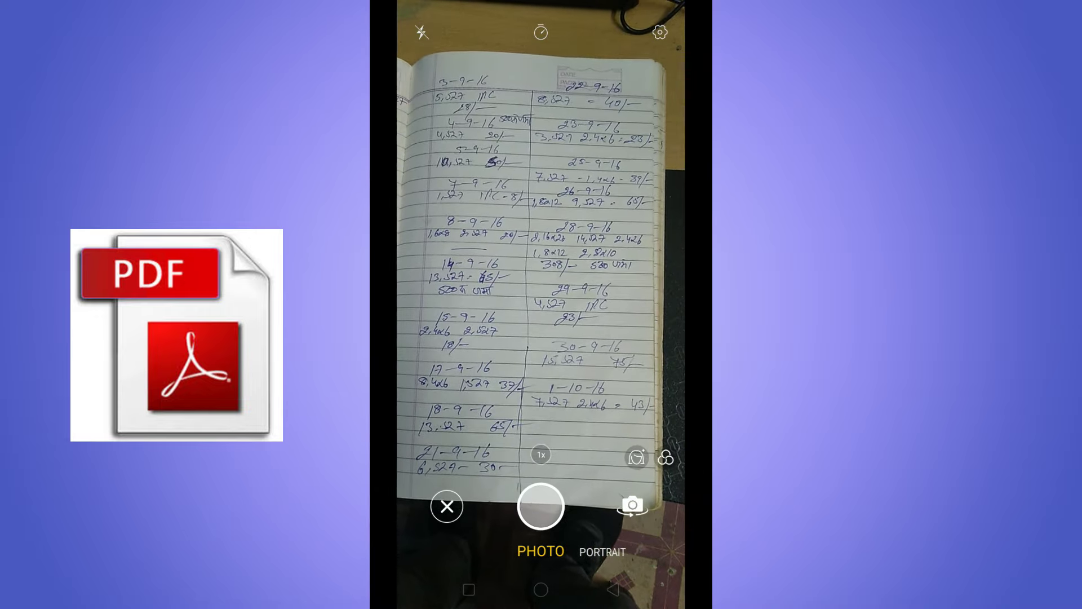
# Capture and accept the September ledger page (3-9-16 to 1-10-16), then bring up Save to Drive.
pyautogui.click(540, 507)
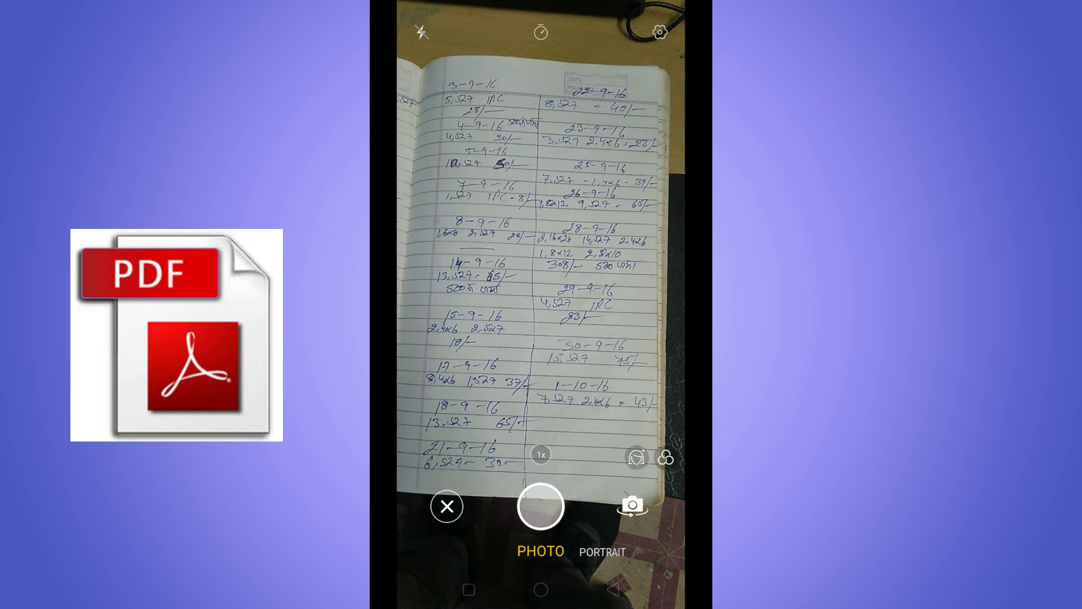
pyautogui.click(634, 506)
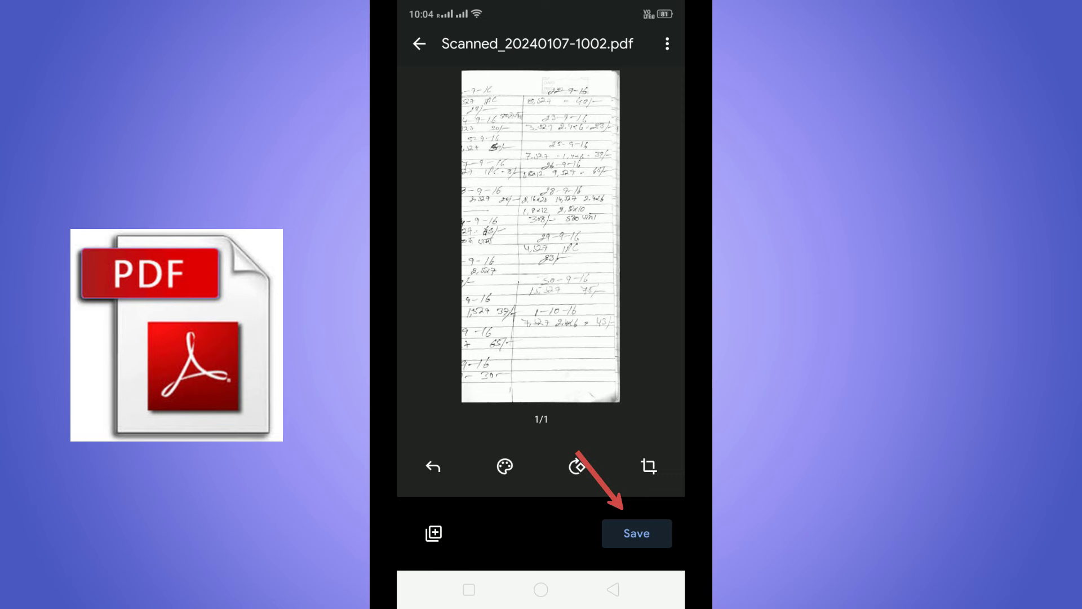
pyautogui.click(637, 533)
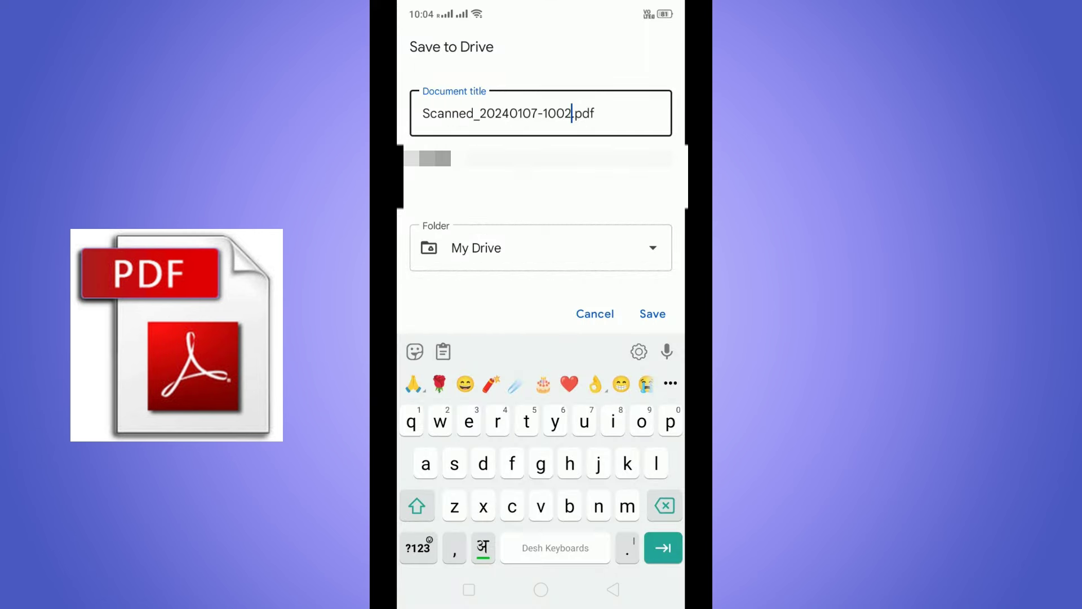
# Rename the scan from Scanned_20240107-1002.pdf to sk.pdf and save it in My Drive.
pyautogui.press('BackSpace')
pyautogui.press('BackSpace')
pyautogui.press('BackSpace')
pyautogui.press('BackSpace')
pyautogui.press('BackSpace')
pyautogui.press('BackSpace')
pyautogui.press('BackSpace')
pyautogui.press('BackSpace')
pyautogui.press('BackSpace')
pyautogui.press('BackSpace')
pyautogui.press('BackSpace')
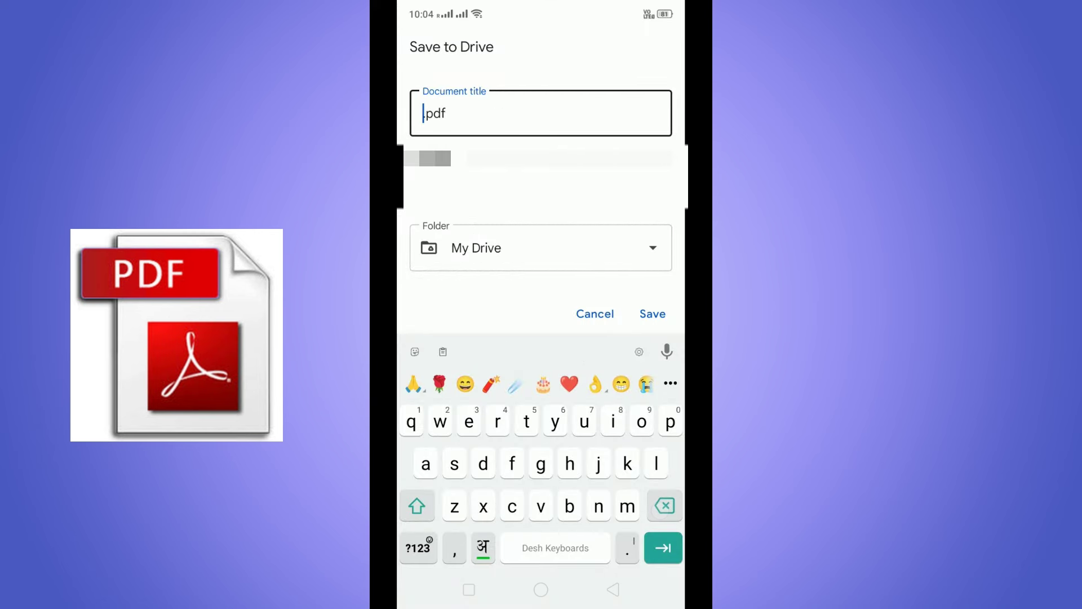
pyautogui.write('sk')
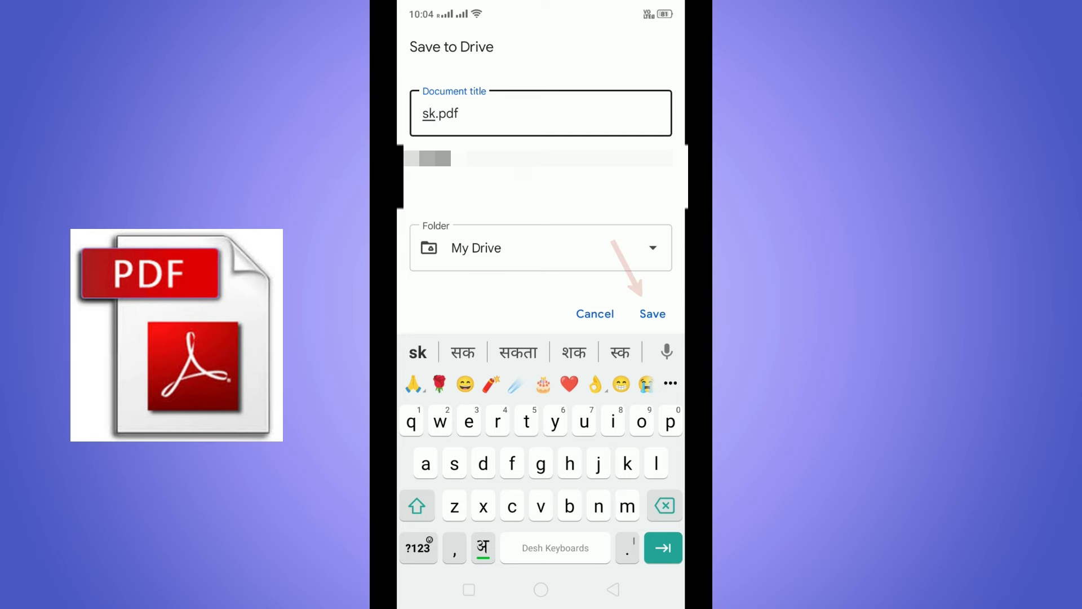
pyautogui.click(657, 314)
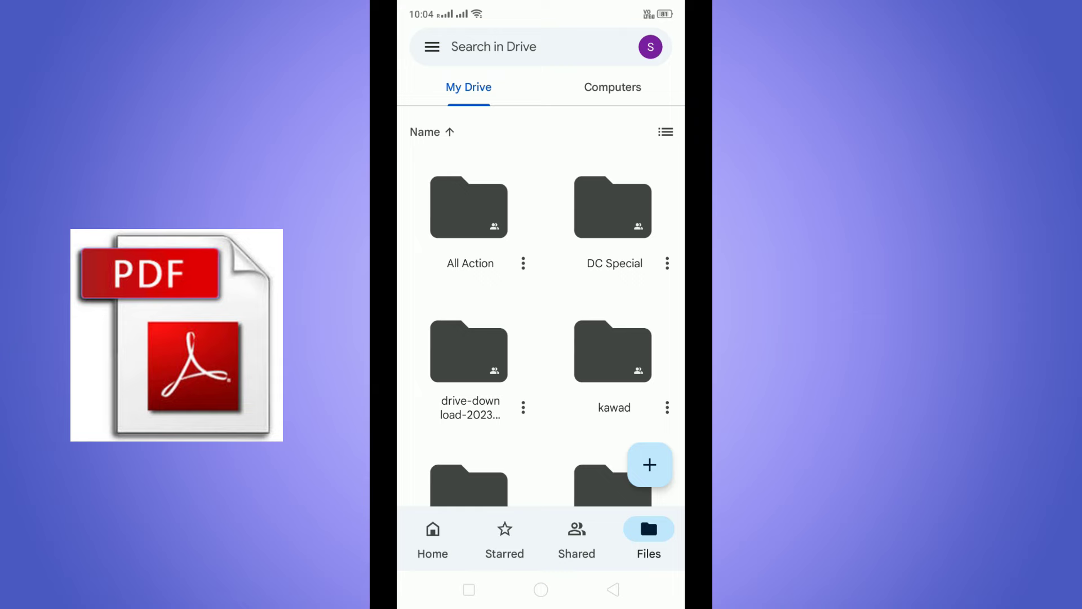
# Open sk.pdf from the My Drive file grid to view the scanned ledger pages.
pyautogui.moveTo(620, 417); pyautogui.dragTo(638, 149)
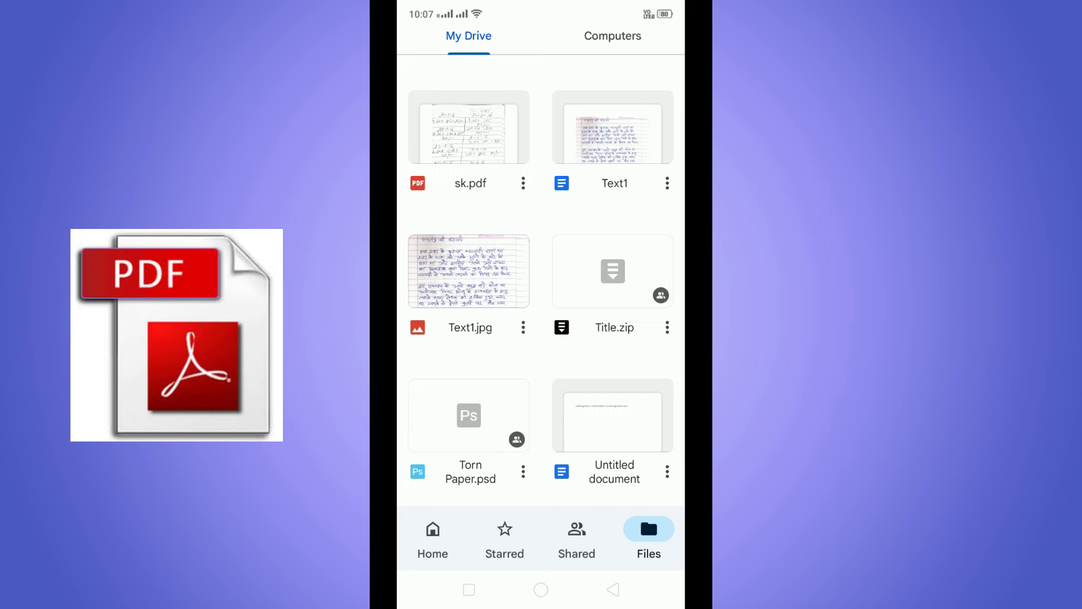
pyautogui.click(463, 141)
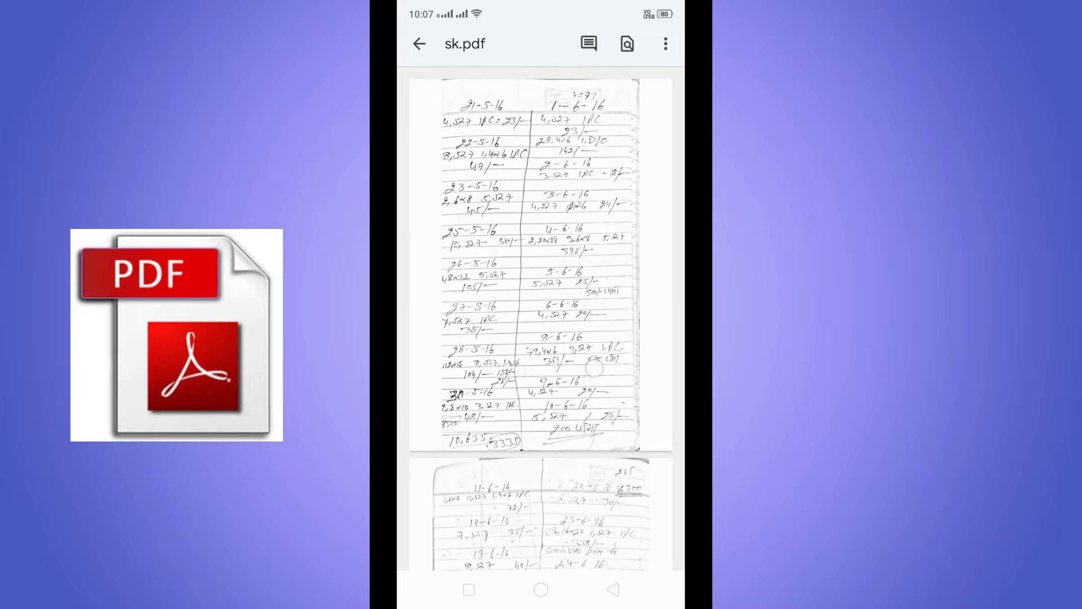
pyautogui.moveTo(594, 368); pyautogui.dragTo(592, 214)
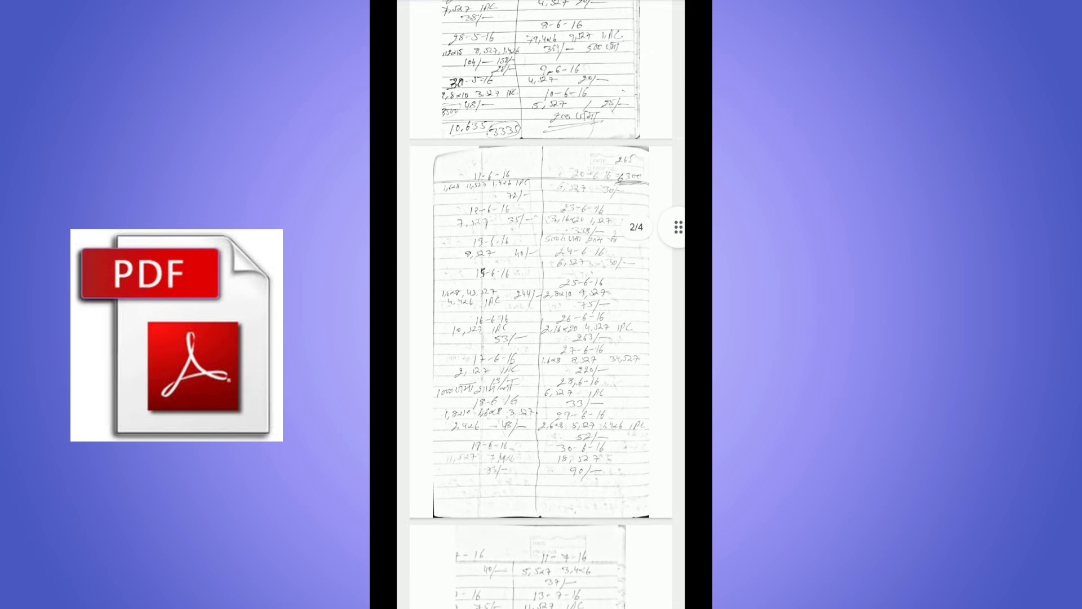
pyautogui.scroll(-5, 541, 305)
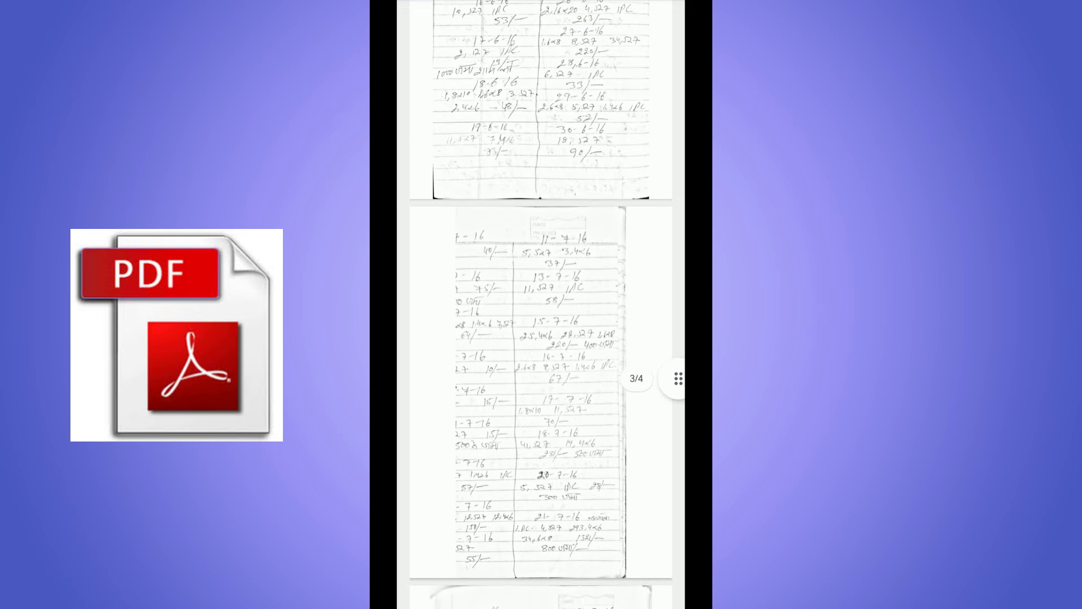
pyautogui.scroll(-4, 541, 304)
pyautogui.scroll(-3, 541, 305)
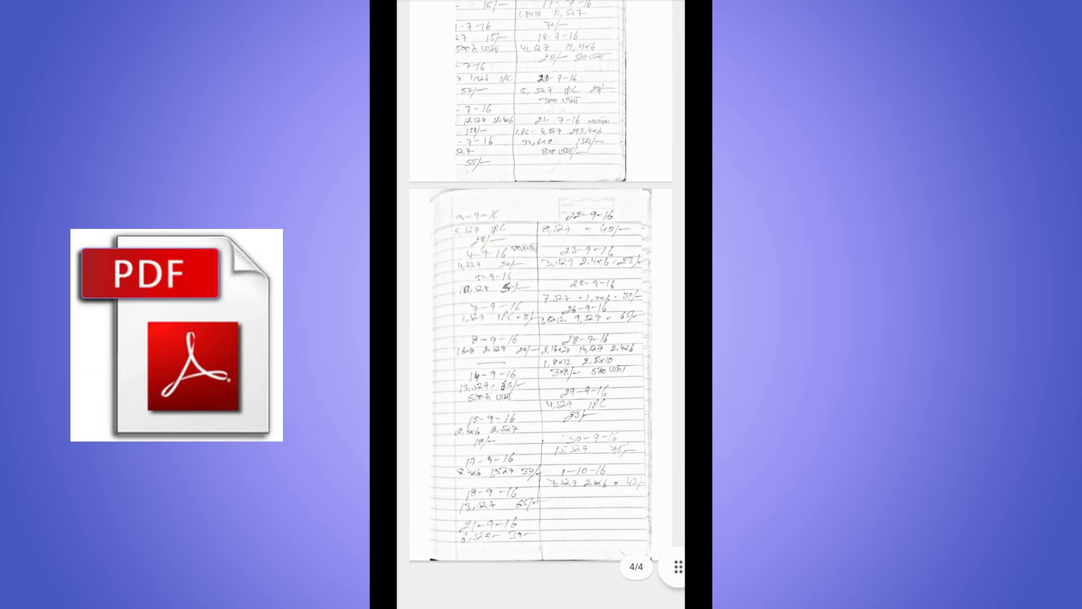
pyautogui.scroll(5, 542, 304)
pyautogui.scroll(5, 541, 304)
pyautogui.scroll(5, 514, 510)
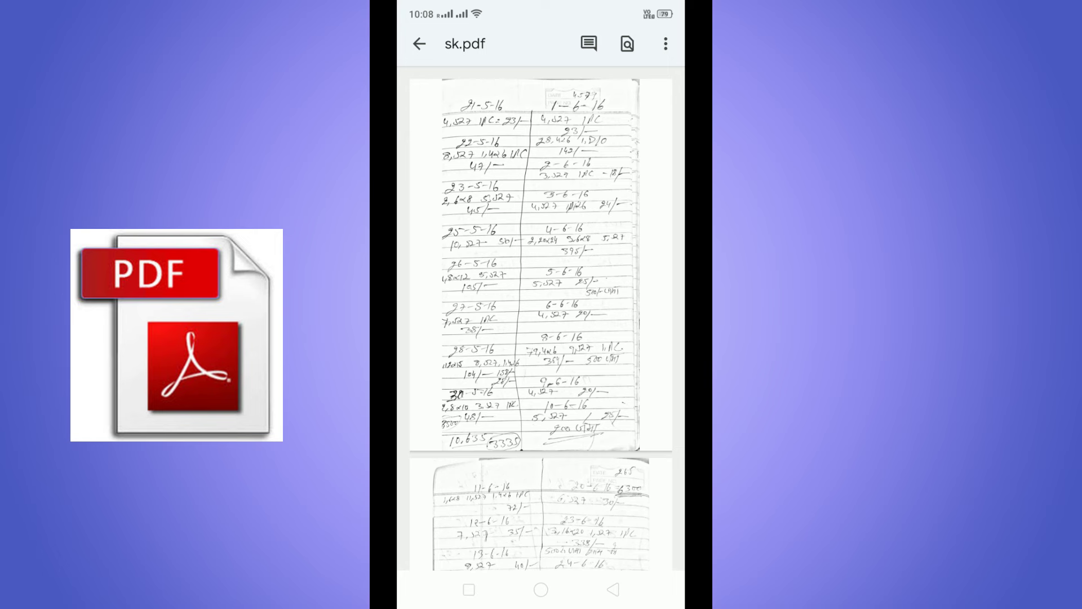
pyautogui.scroll(-5, 541, 304)
pyautogui.scroll(-5, 541, 305)
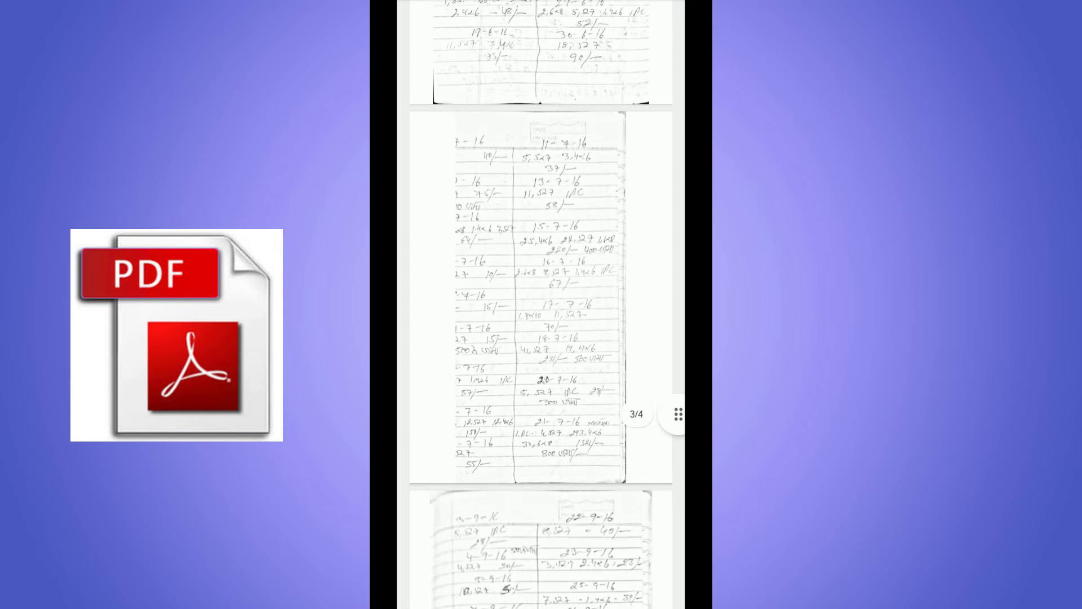
pyautogui.scroll(-5, 541, 304)
pyautogui.scroll(10, 541, 305)
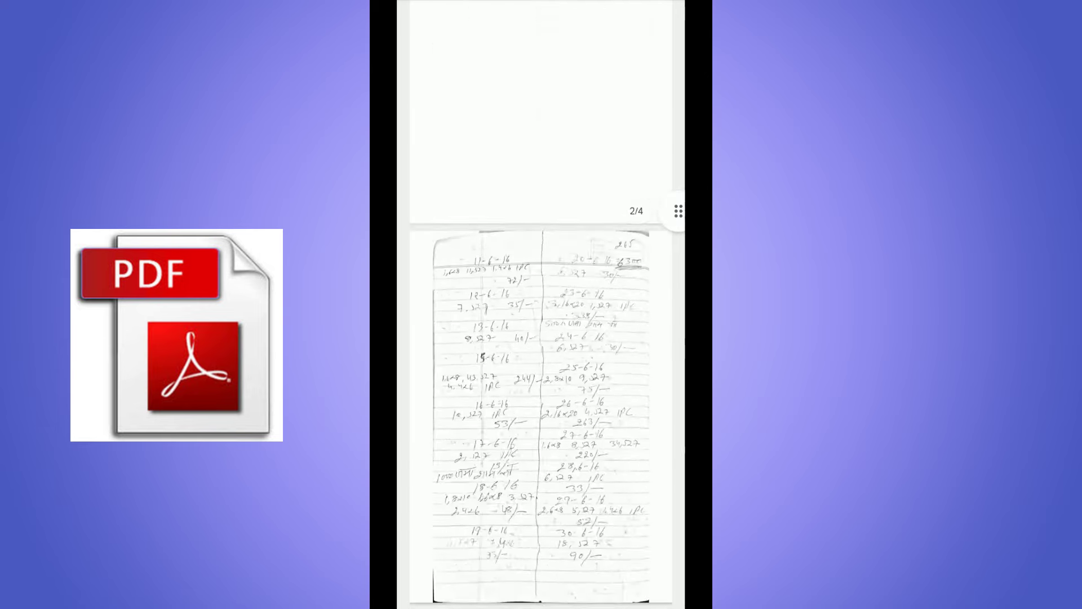
pyautogui.scroll(5, 542, 305)
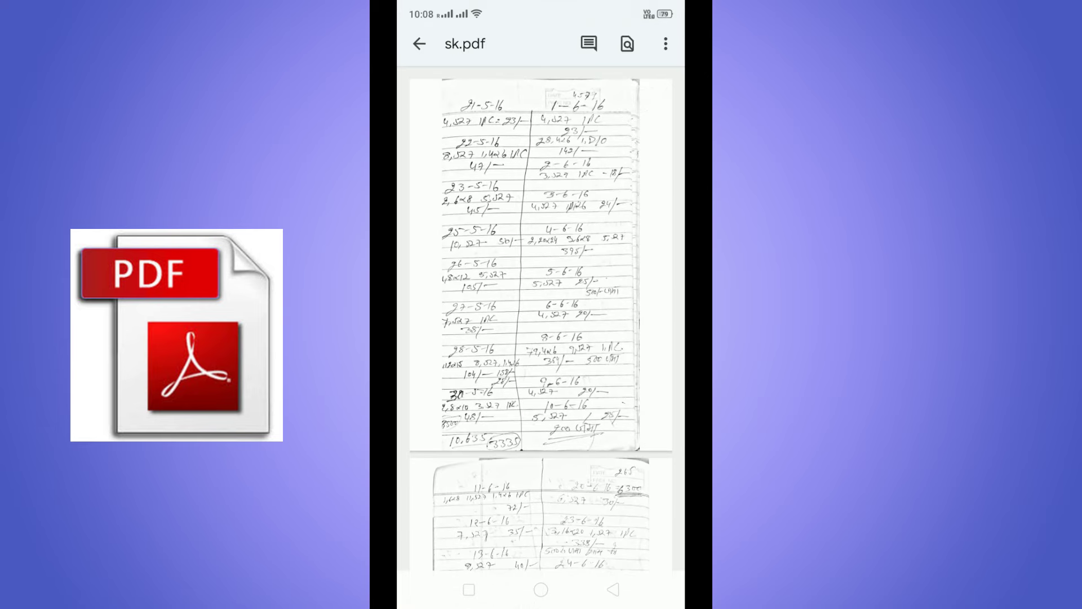